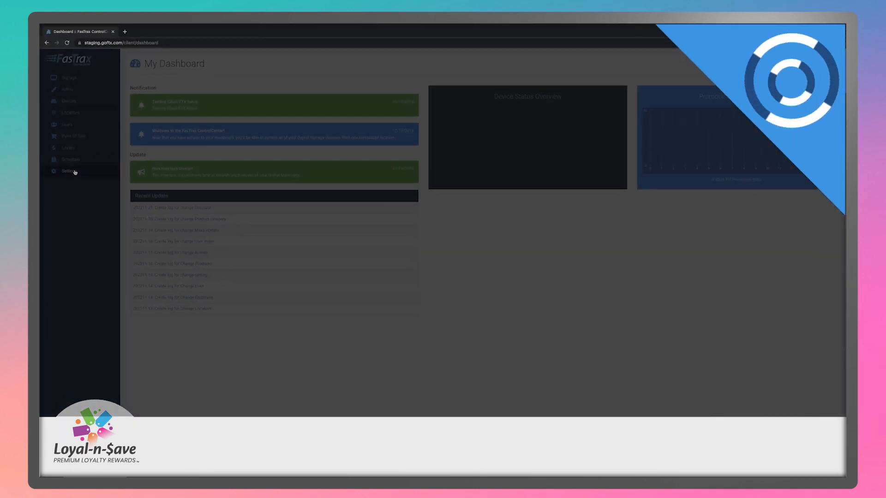
- Open the Swag Shop settings page, which shows 100 redemptions per day and 10 per purchase
click(75, 172)
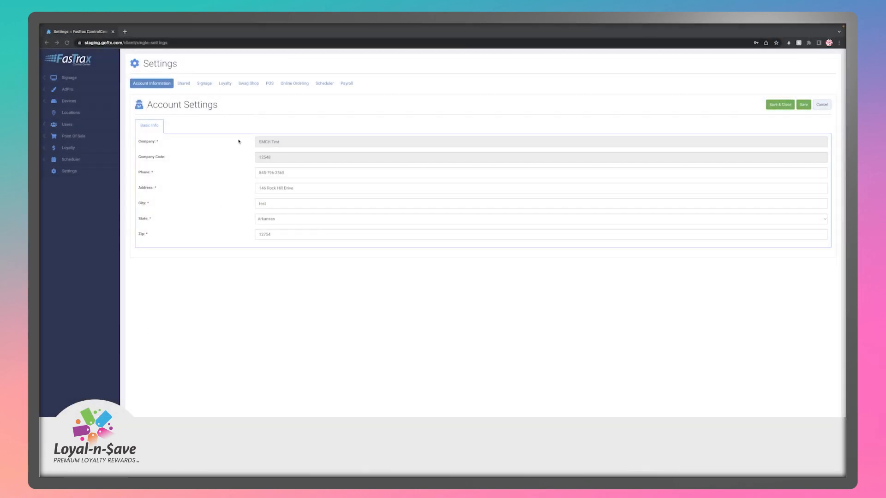
click(248, 84)
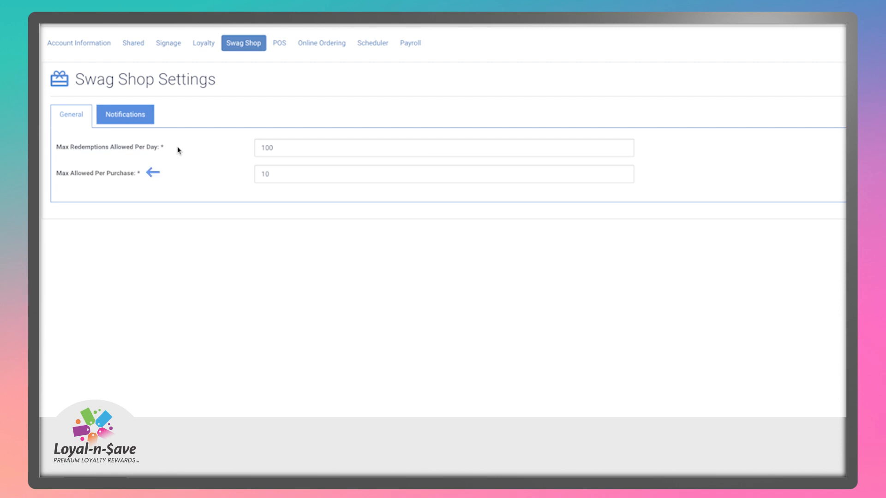
- In Swag Shop Notifications, add a custom email for status updates, then show Marketing Setting
click(134, 114)
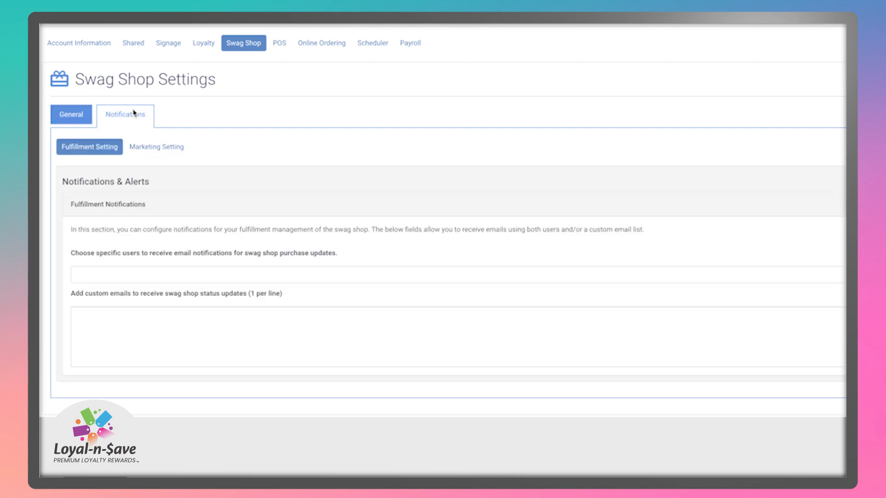
click(268, 331)
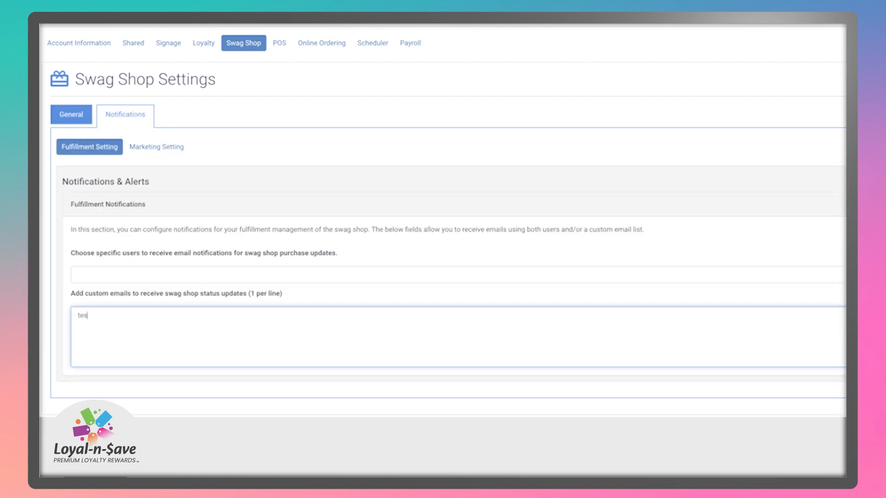
key(Tab)
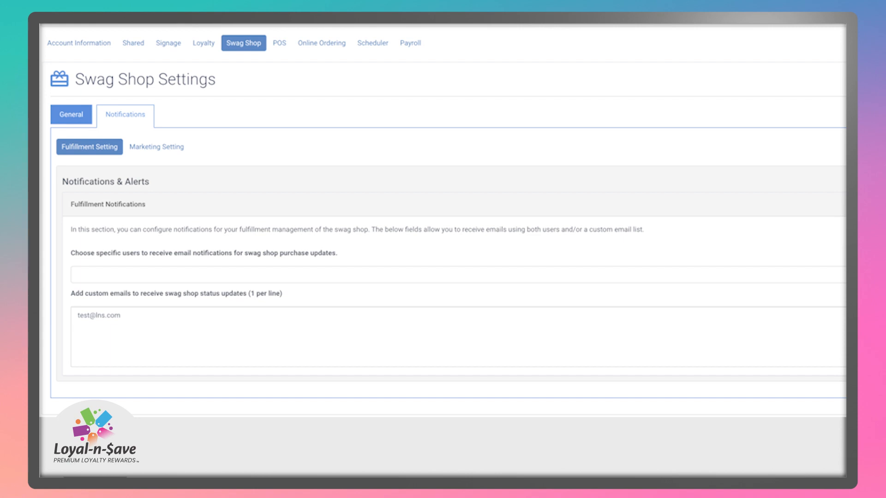
click(168, 150)
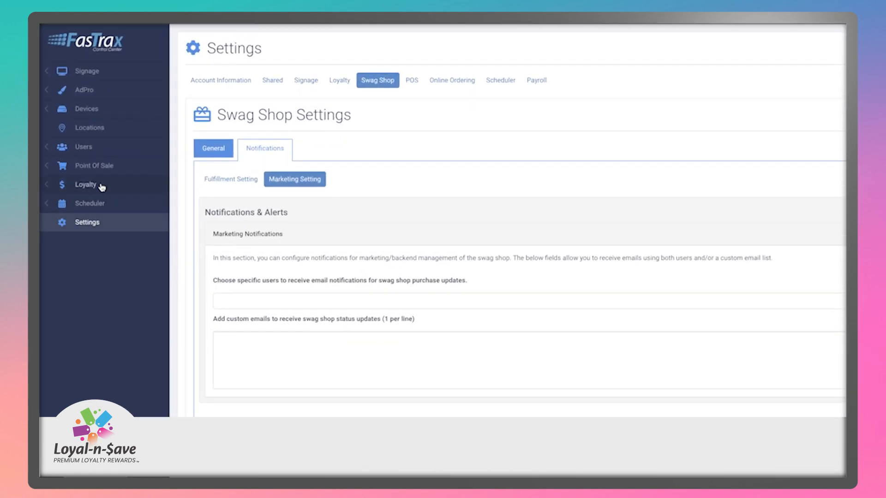
- Go to Loyalty > Swag Shop to reach the Category Groups list
click(101, 186)
click(101, 190)
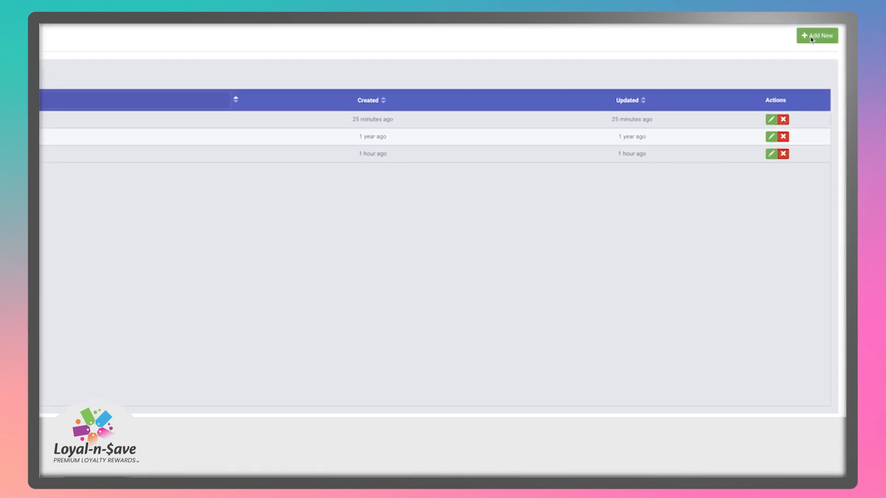
- Enter Electronics as a new category group's name, then go to the Swag Shop Categories list
click(818, 40)
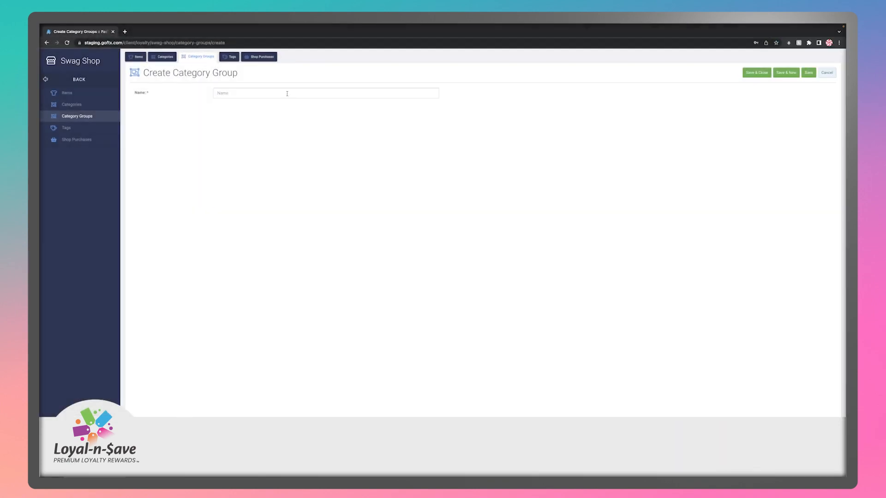
click(287, 93)
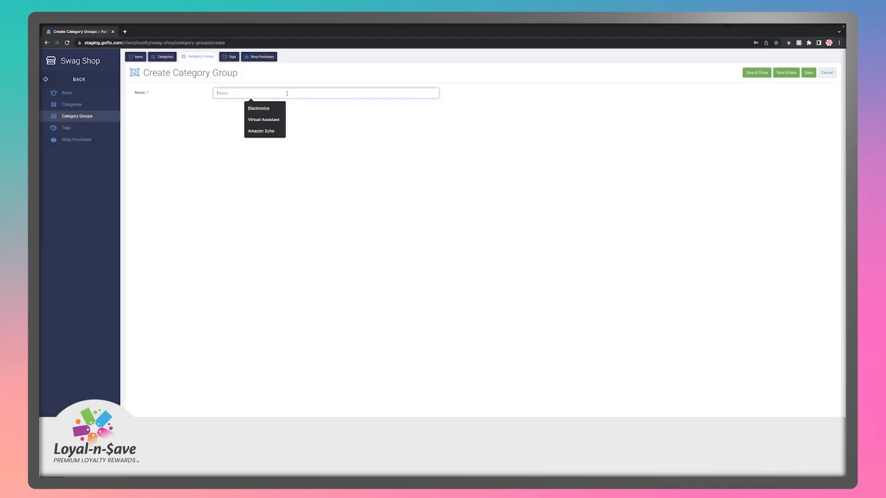
text(Electronics)
key(Tab)
click(472, 158)
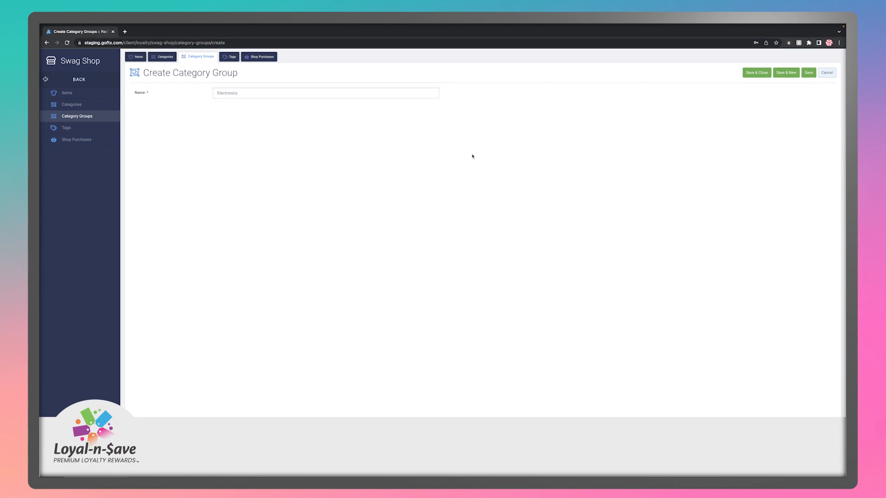
click(826, 73)
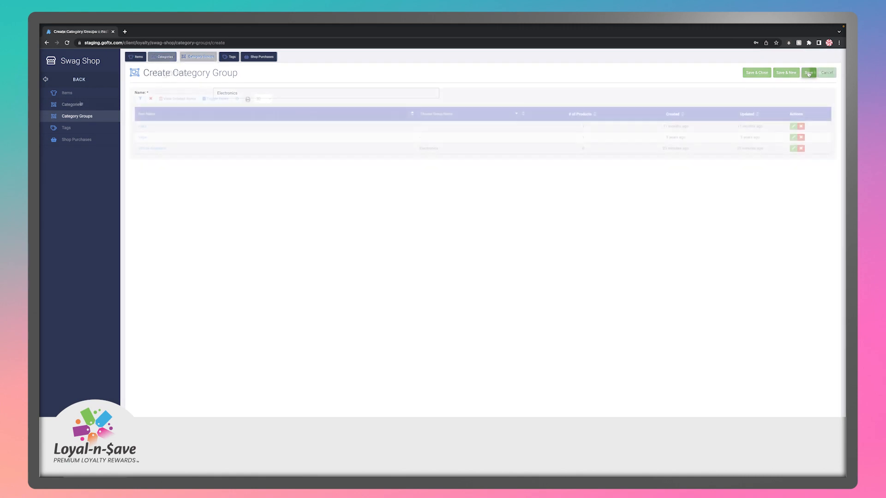
click(79, 104)
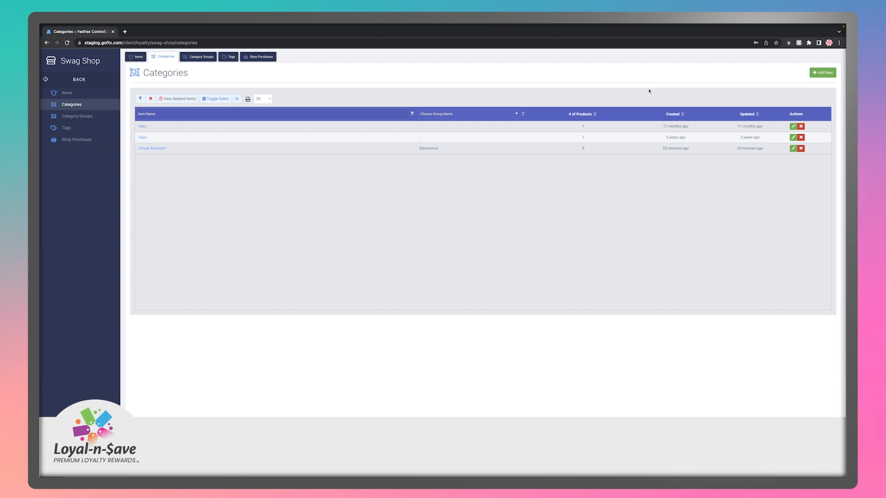
- Fill in a Virtual Assistant category in the Electronics group, then go to the swag Items list
click(822, 72)
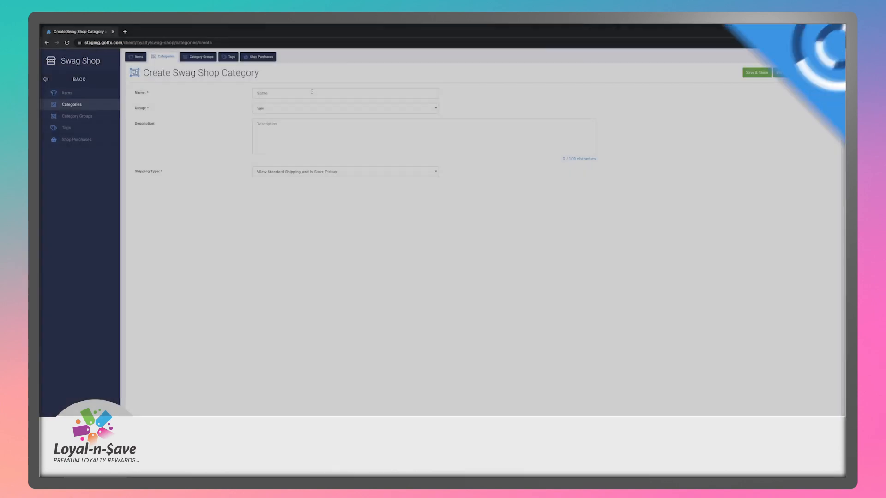
click(313, 91)
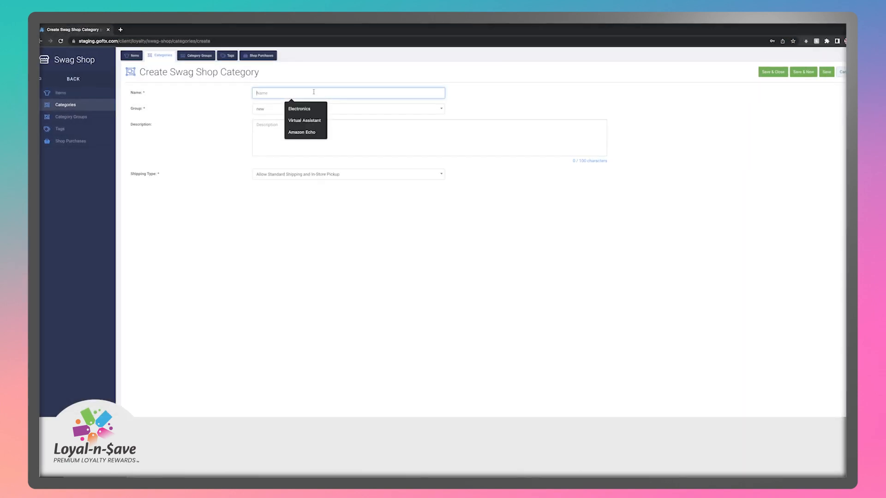
text(Virtual Assistant)
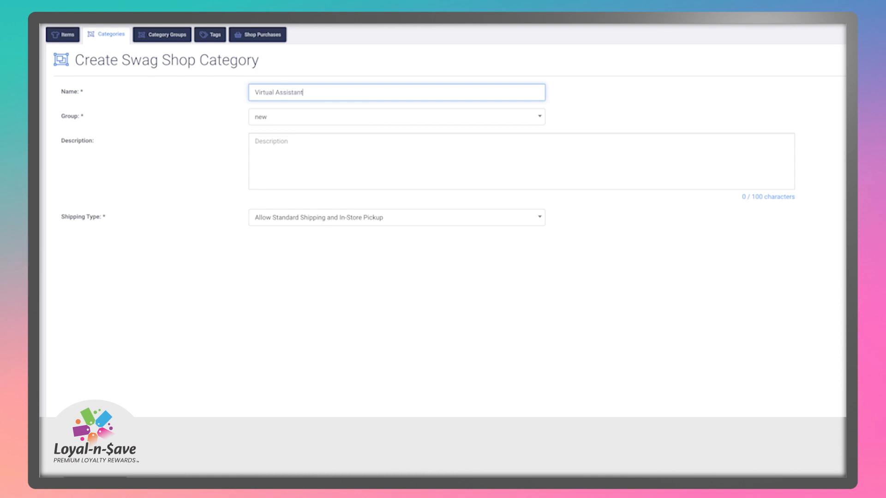
click(347, 115)
click(312, 184)
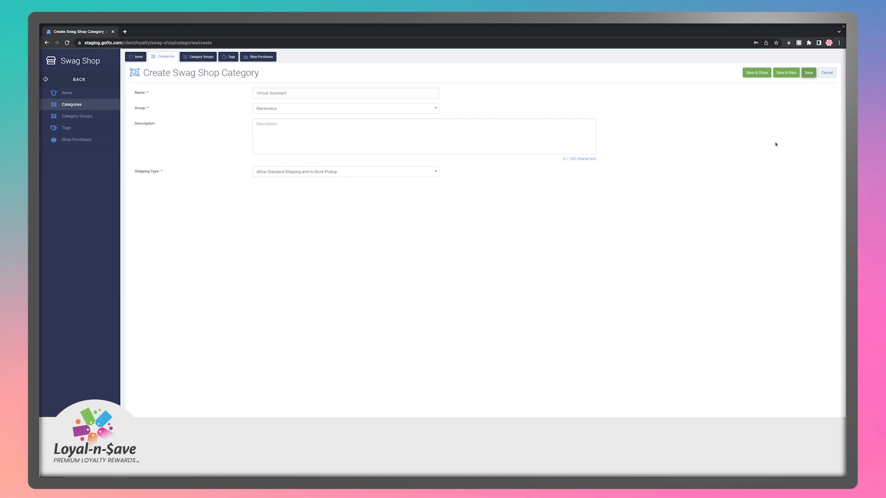
click(84, 95)
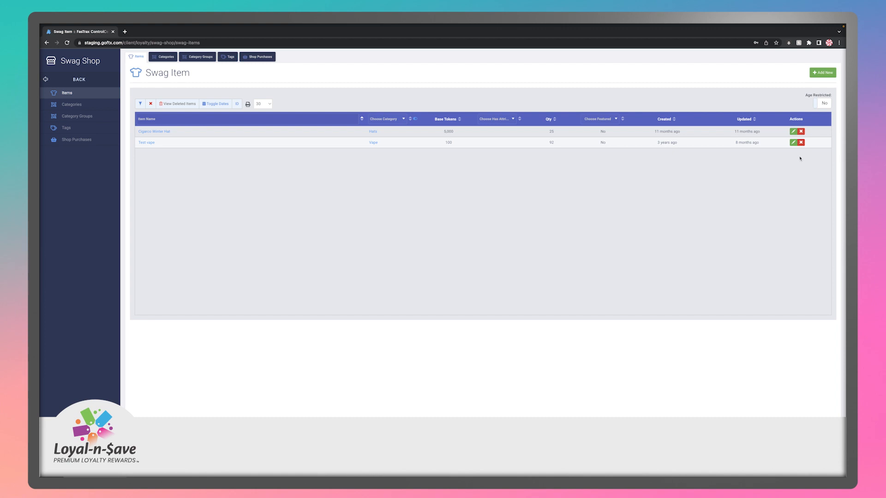
- Start a new swag item named Amazon Echo in the Virtual Assistant category
click(822, 73)
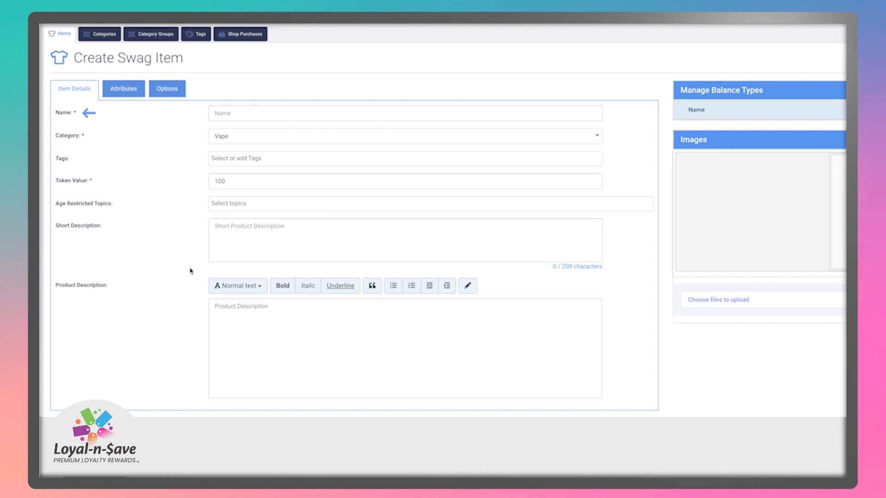
click(239, 116)
text(Ama)
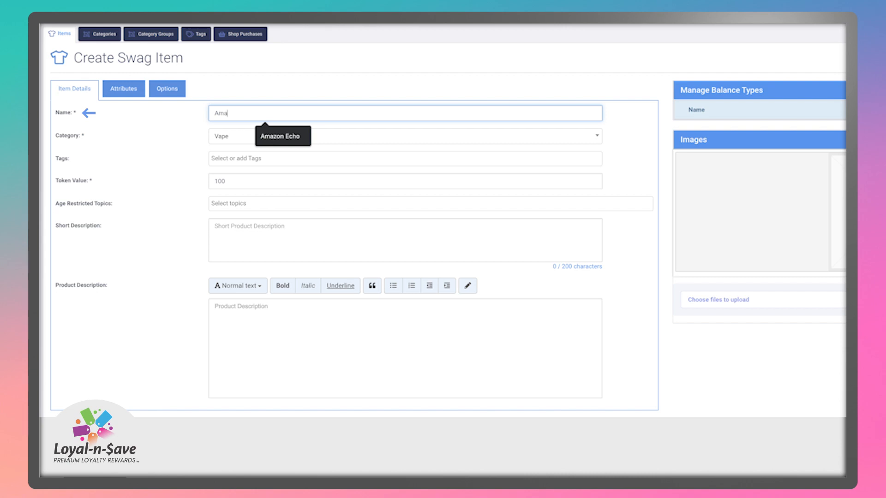
text(zon Echo)
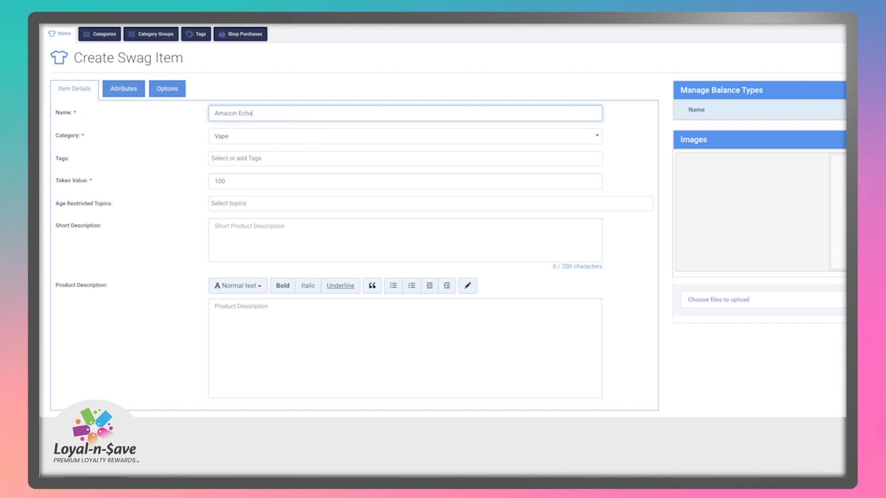
click(231, 138)
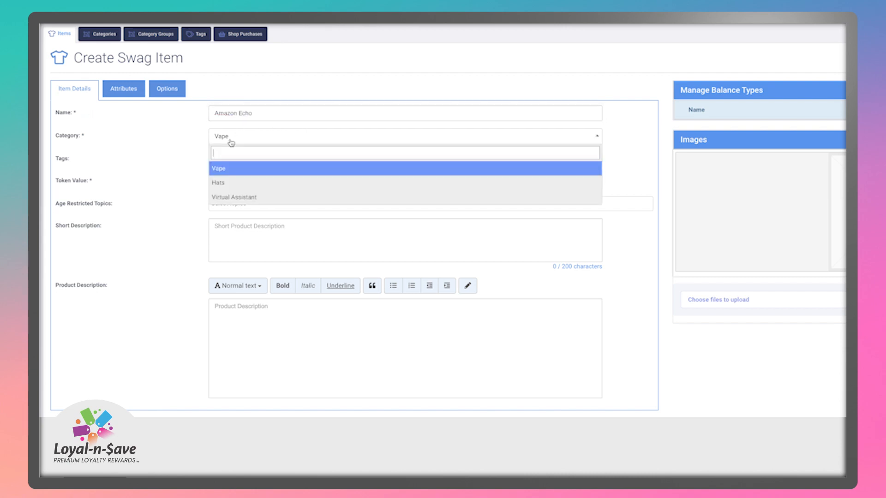
click(246, 198)
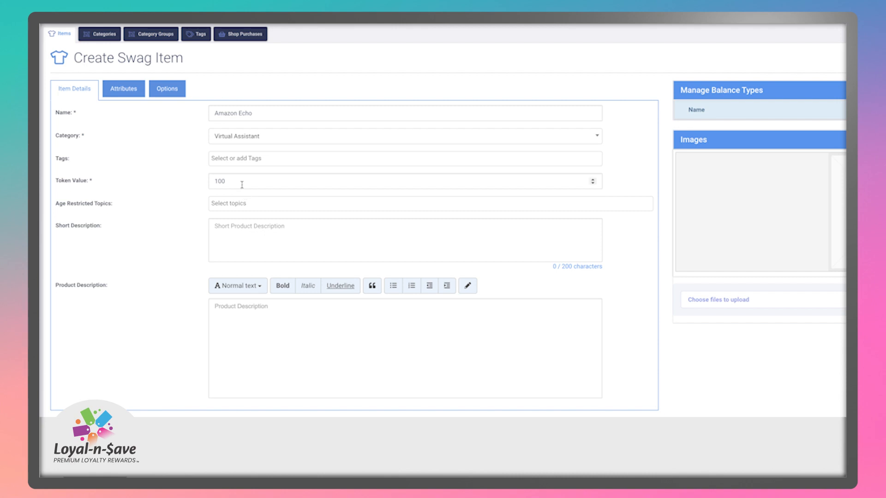
- Tag the Amazon Echo item with tech and echo
click(237, 158)
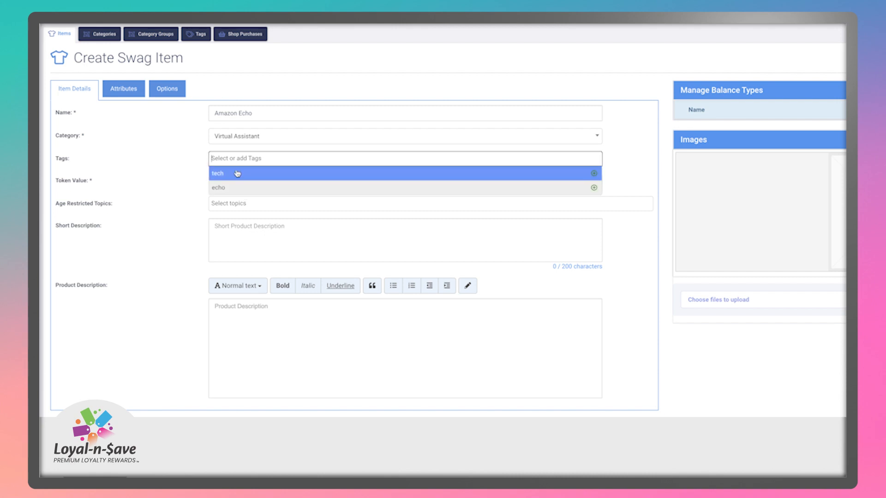
click(232, 173)
click(231, 189)
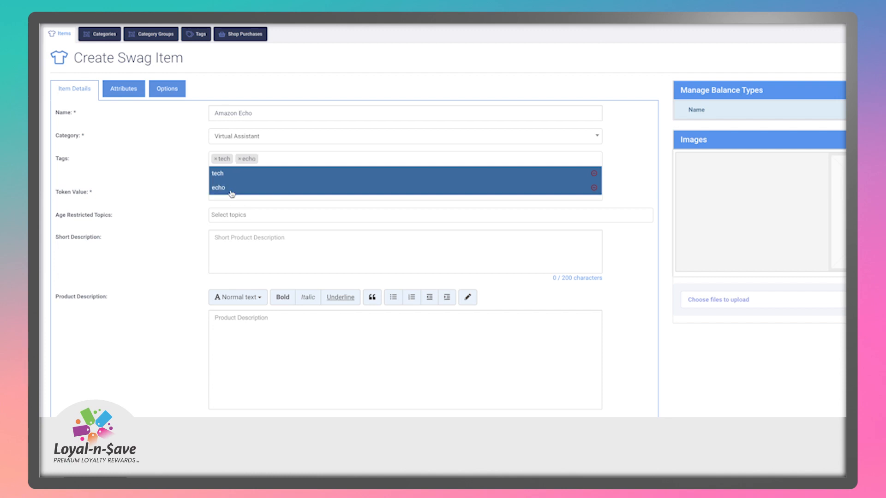
click(181, 181)
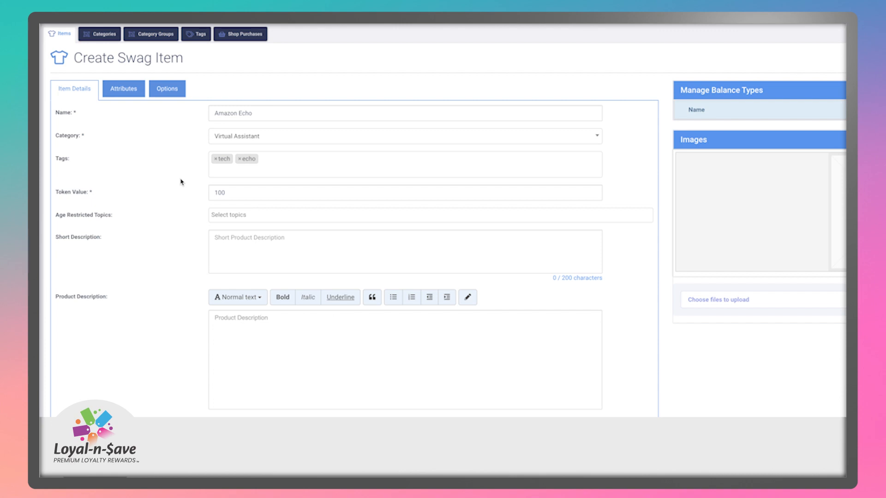
- Set token value 50000, short description 'Amazon Echo Dot', product description 'This is an Amazon Echo personal assistant.'
drag(245, 193, 212, 192)
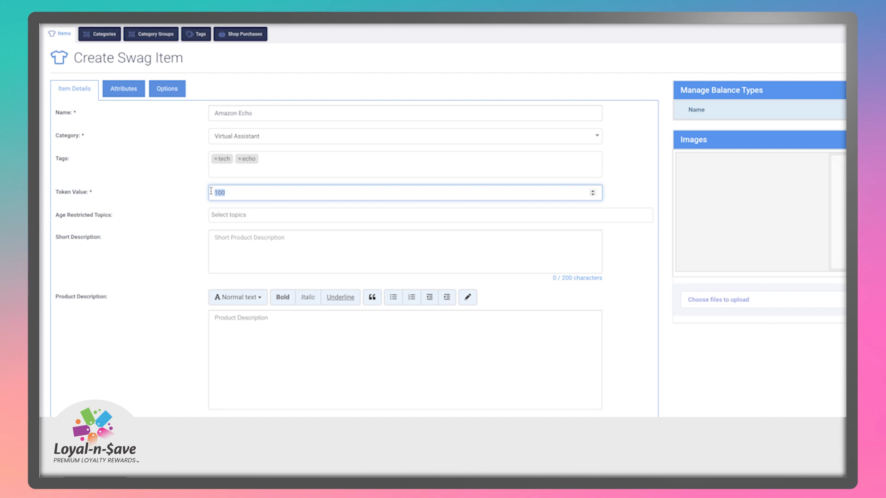
text(50000)
click(226, 253)
text(Amazon Echo Dot)
key(Tab)
text(This is an a)
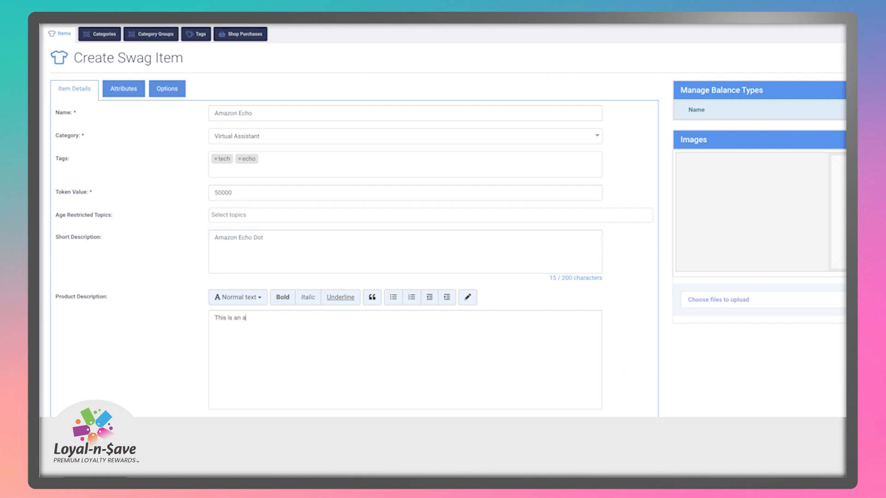
key(BackSpace)
text(Amazon Echo personal assistant.)
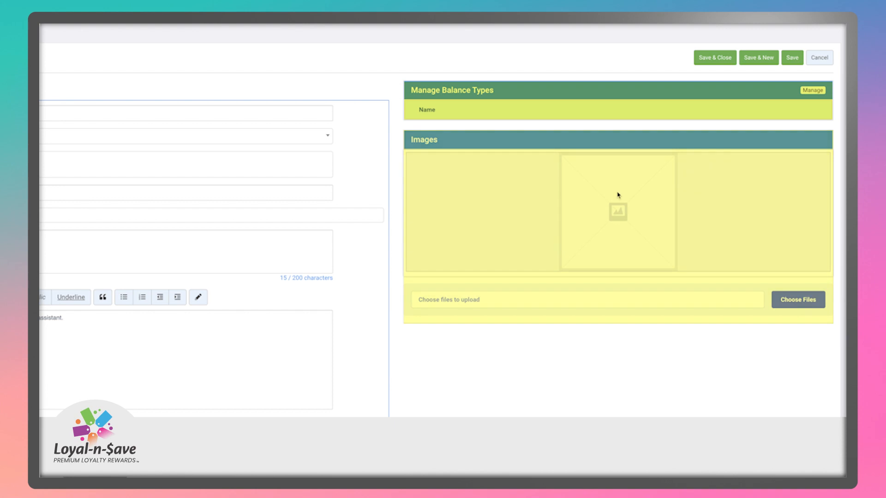
- Add the Default balance type to the Amazon Echo item through Manage Balance Types
click(813, 90)
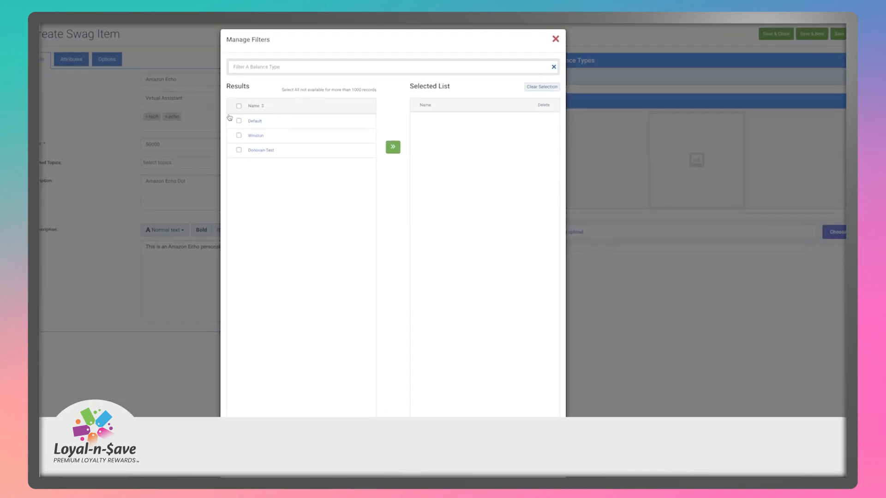
click(239, 121)
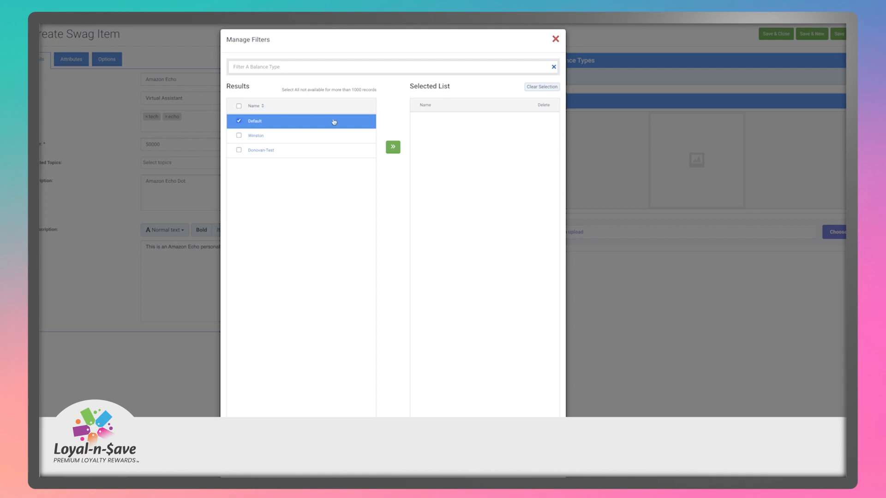
click(393, 147)
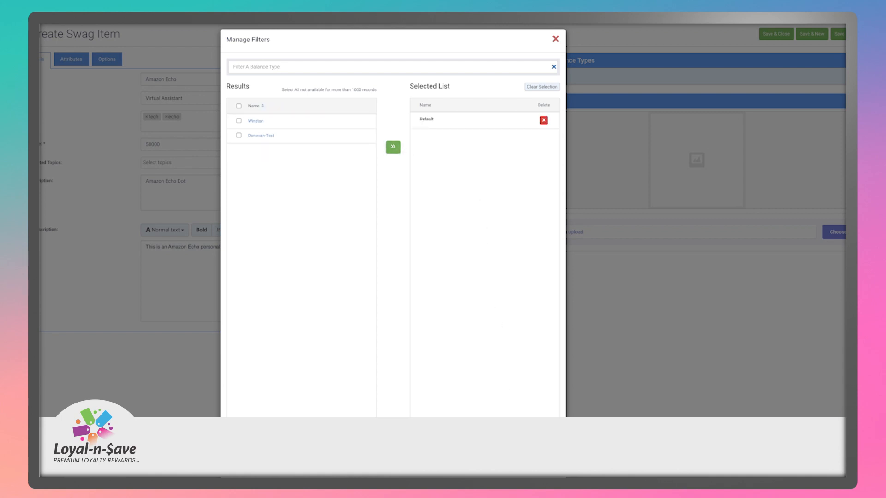
click(544, 465)
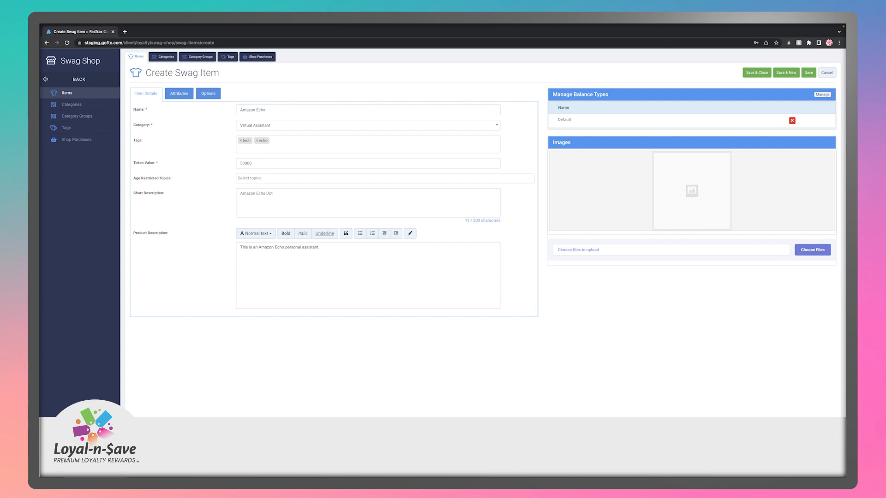
- Switch Use Attributes on and apply a Color attribute to the Amazon Echo item
click(181, 98)
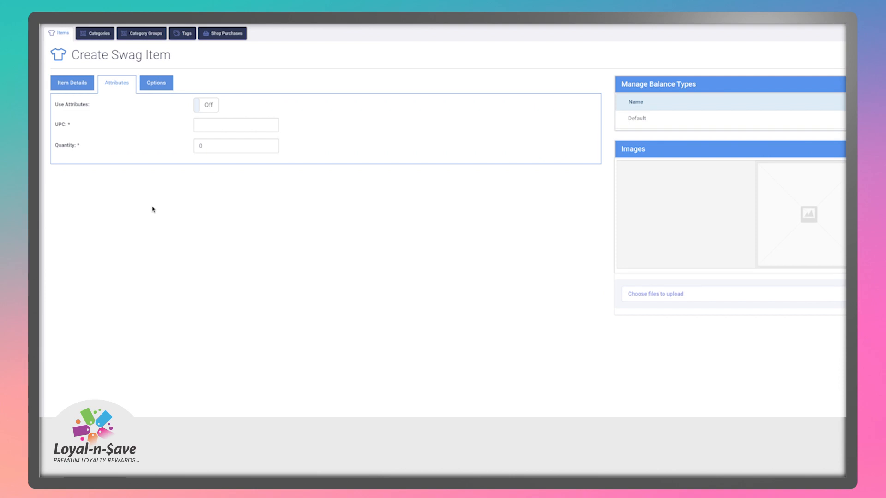
click(209, 106)
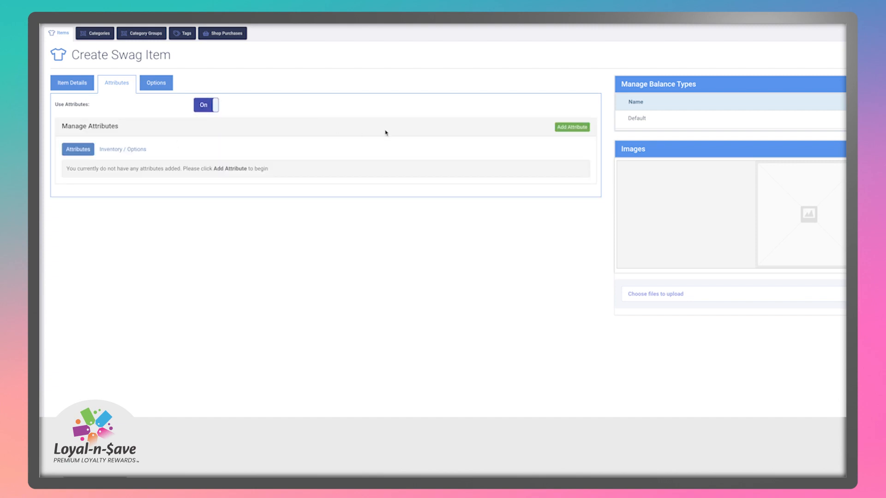
click(559, 129)
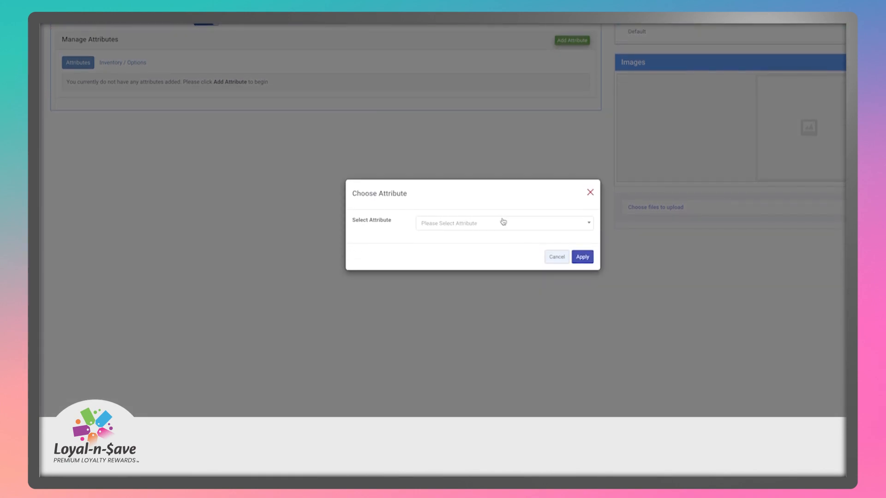
click(503, 222)
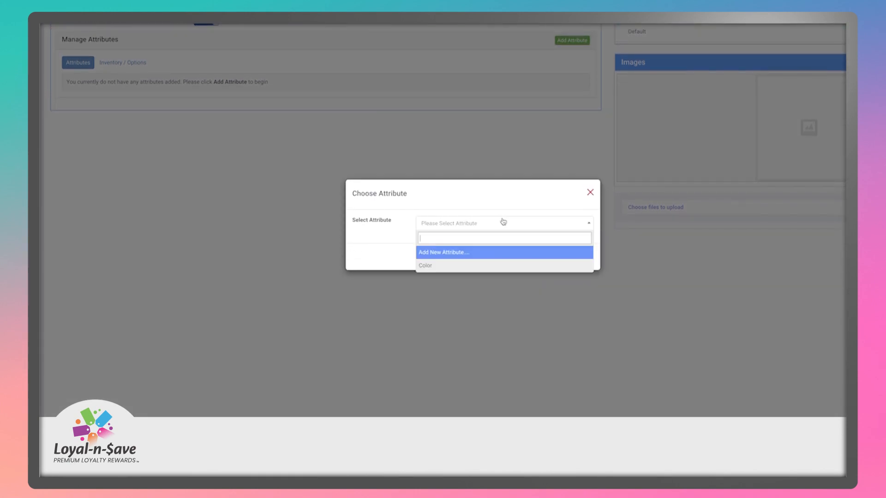
click(488, 267)
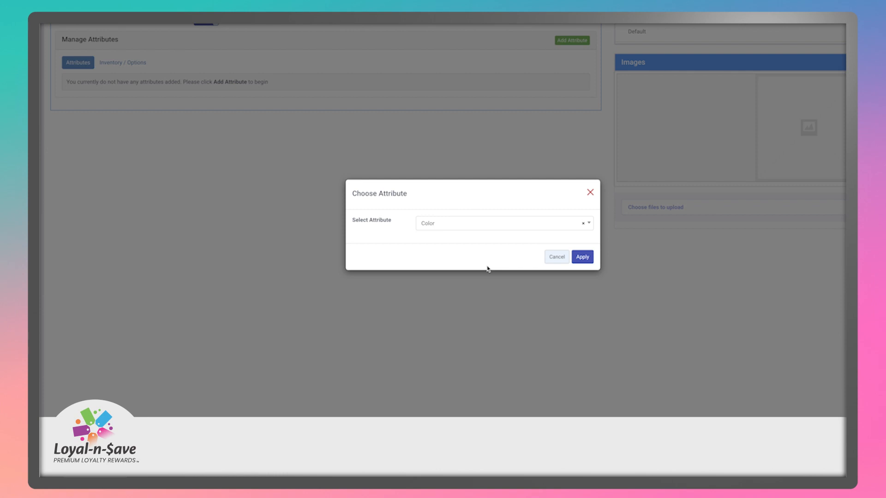
click(515, 229)
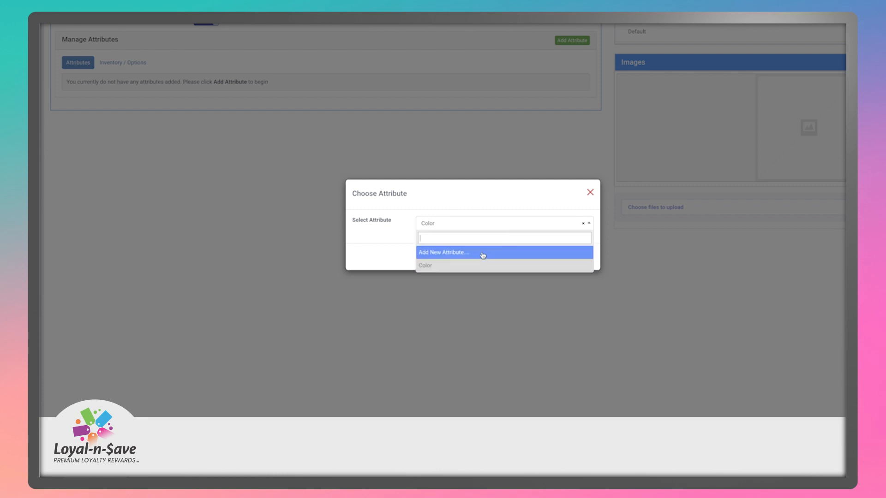
click(502, 203)
click(576, 256)
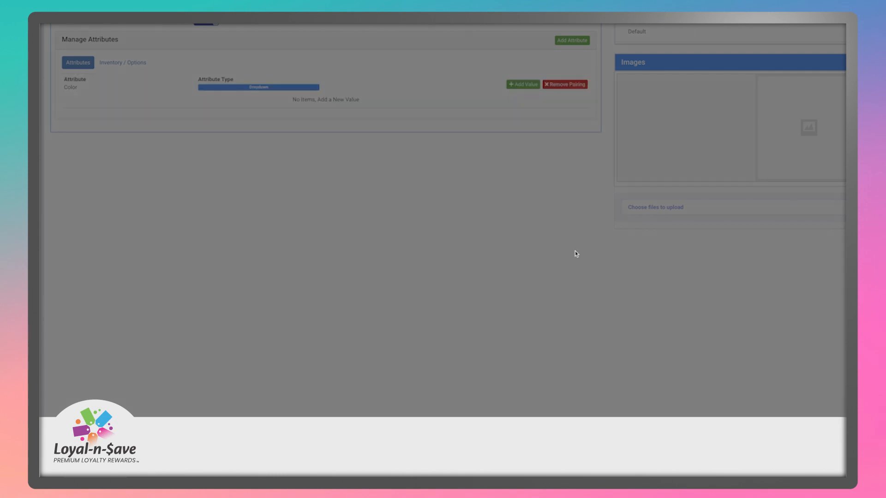
scroll(576, 277, up, 2)
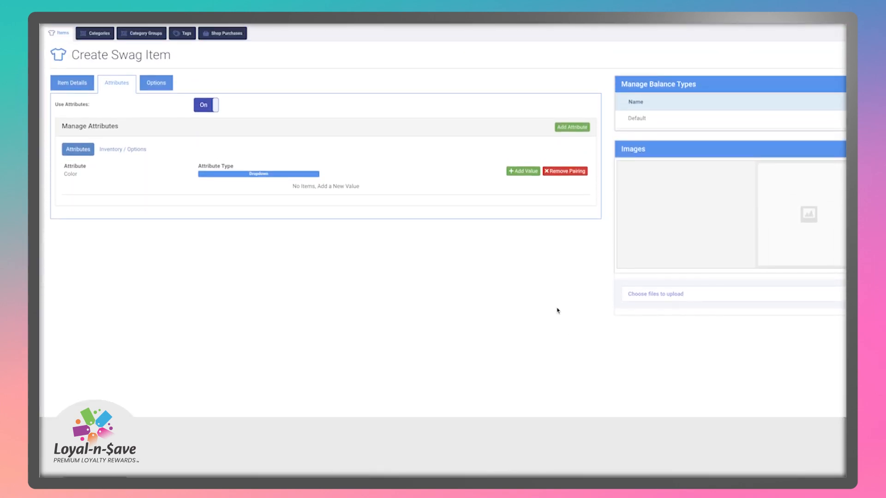
- Add Grey and White as Color values and view their Inventory / Options combinations
click(513, 173)
text(Grey)
click(516, 171)
click(131, 221)
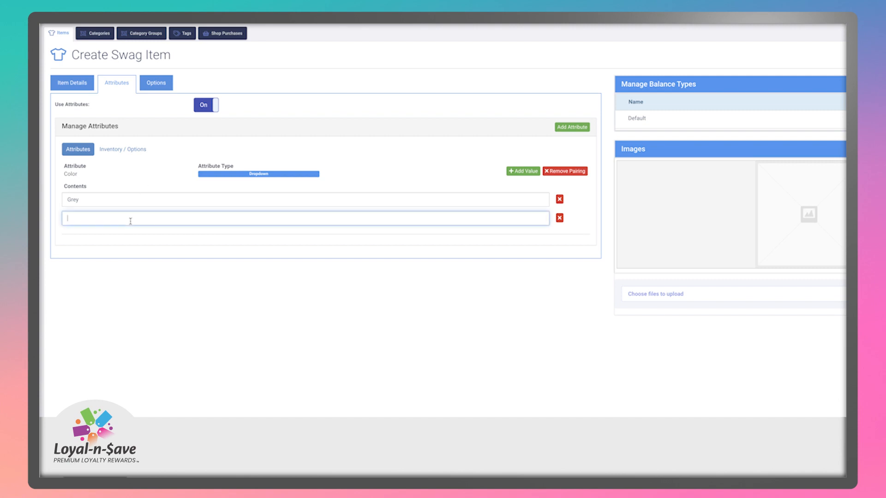
text(White)
click(199, 292)
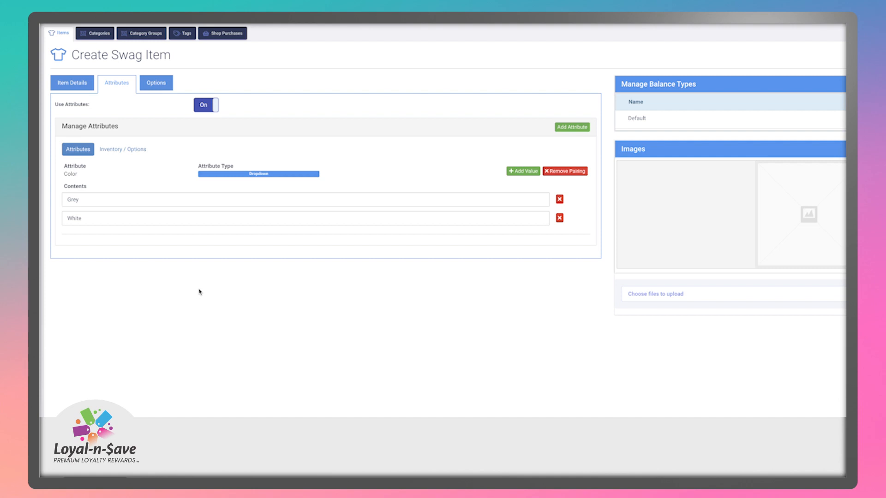
click(130, 152)
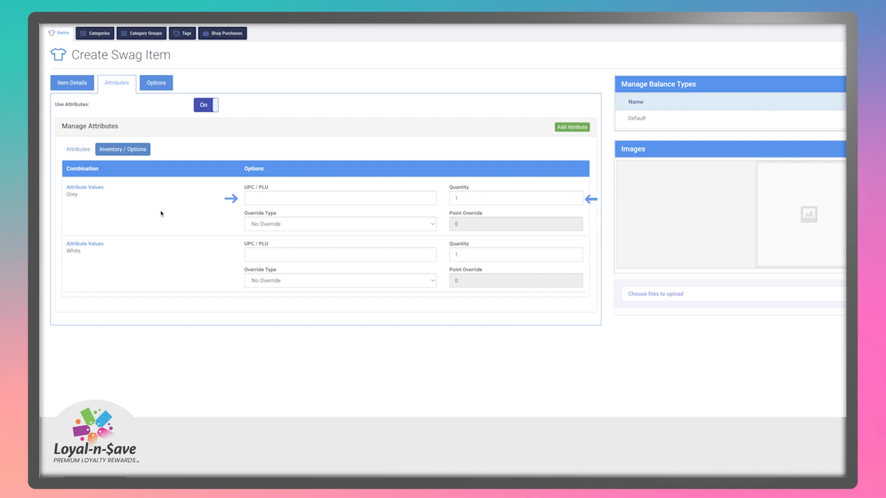
- Give the Grey variant UPC/PLU code 1234 and quantity 6
click(248, 197)
text(1234)
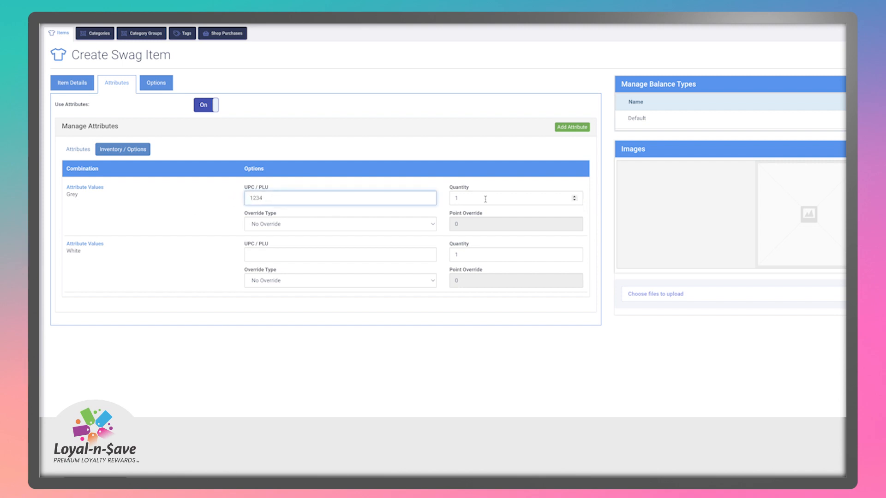
key(Tab)
text(6)
click(460, 372)
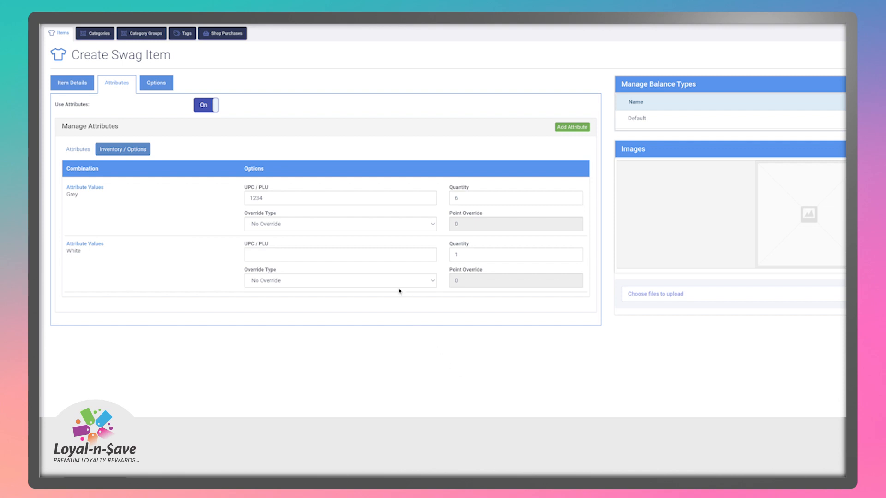
- Keep No Override for Grey's points and switch to the item's Options settings
click(368, 227)
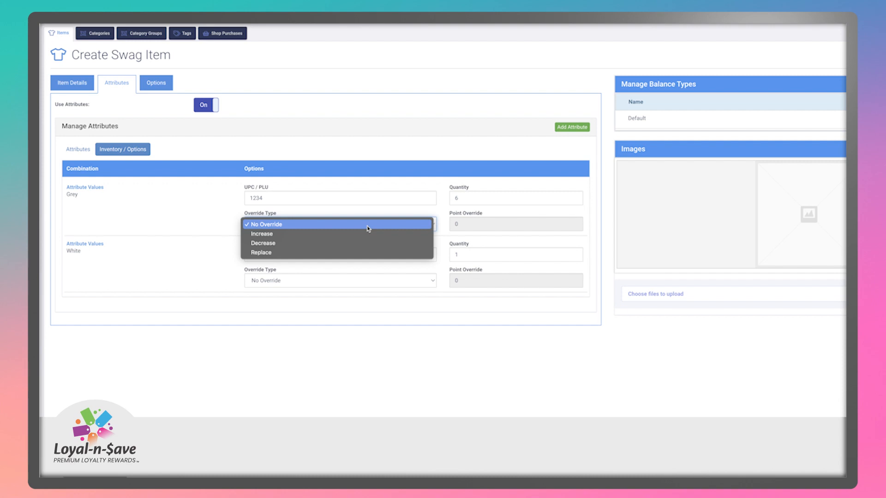
click(169, 212)
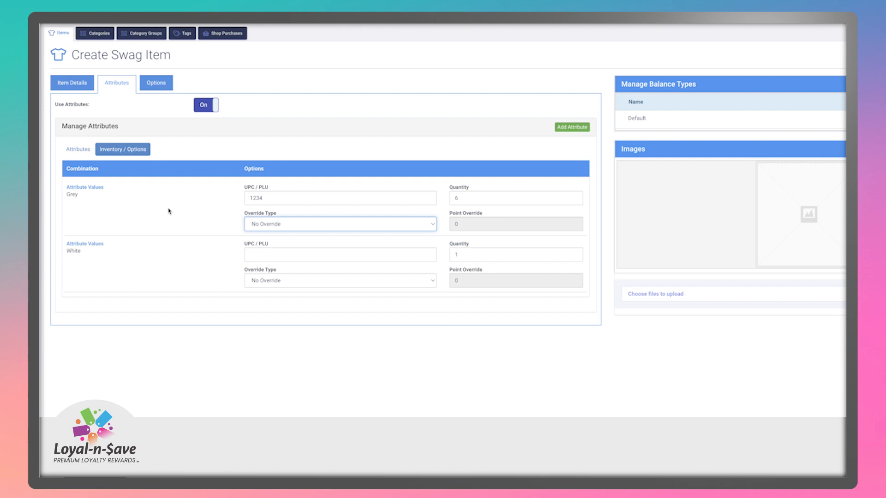
click(157, 85)
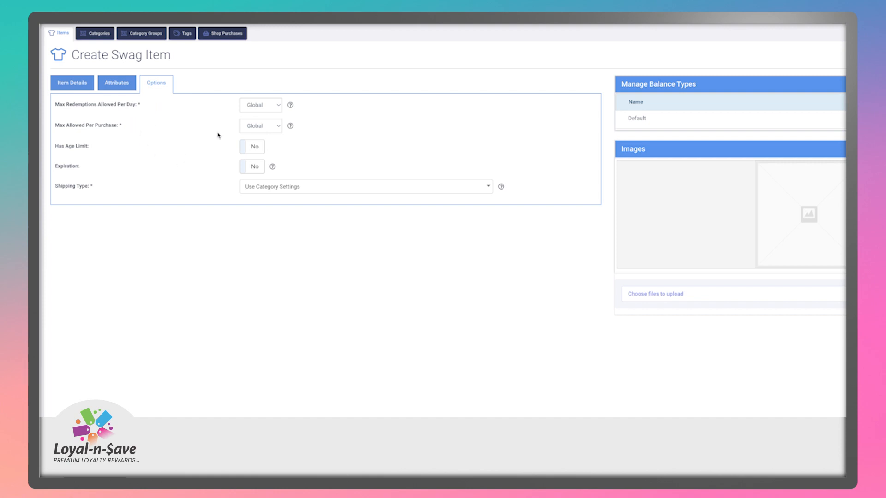
- Keep the Global daily redemption limit and set an age limit of 21
click(257, 111)
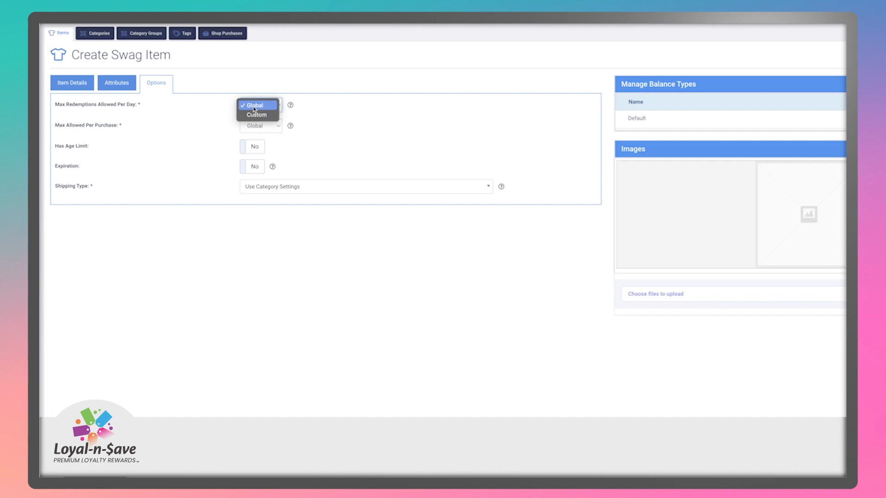
click(195, 112)
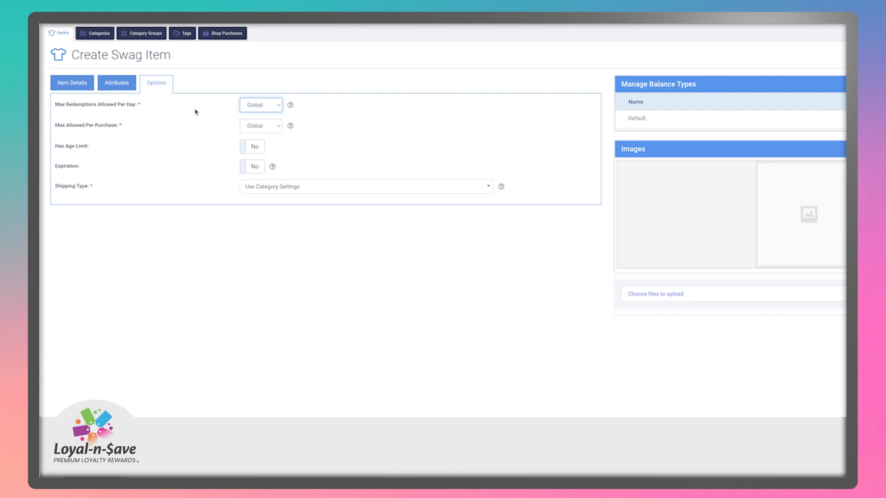
click(195, 111)
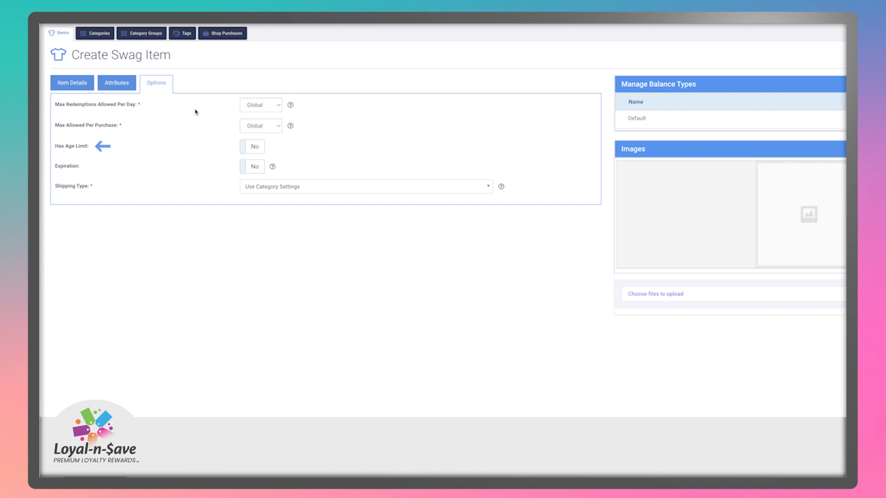
click(249, 146)
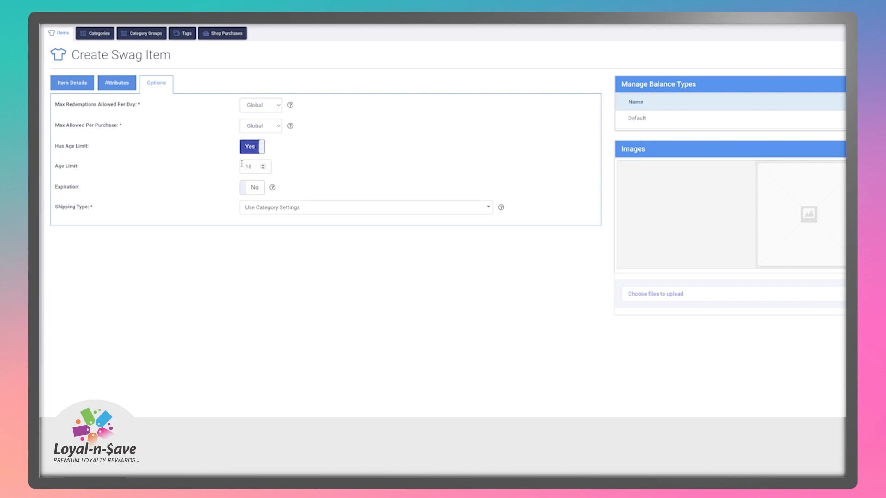
double_click(252, 166)
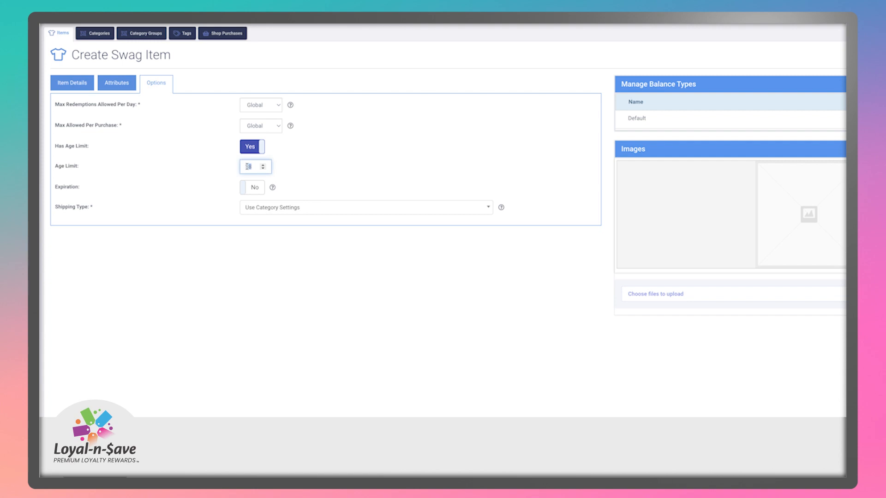
text(21)
click(199, 159)
- Turn on expiration with an expiration time of 5 hours
click(244, 192)
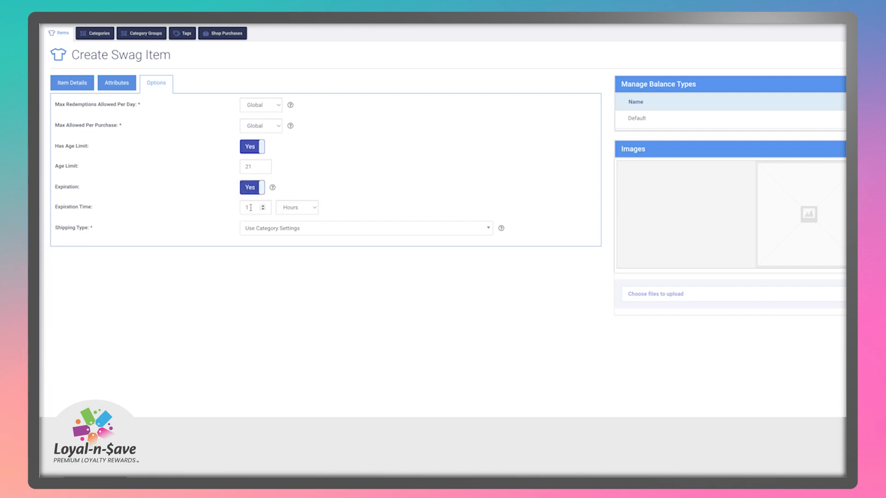
double_click(250, 208)
text(5)
click(200, 198)
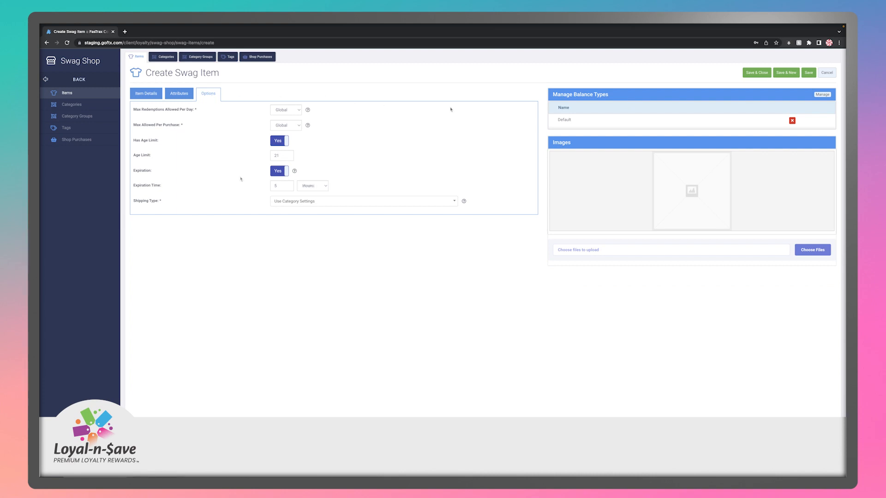
- Save and close the Amazon Echo item, then open Shop Purchases
click(757, 72)
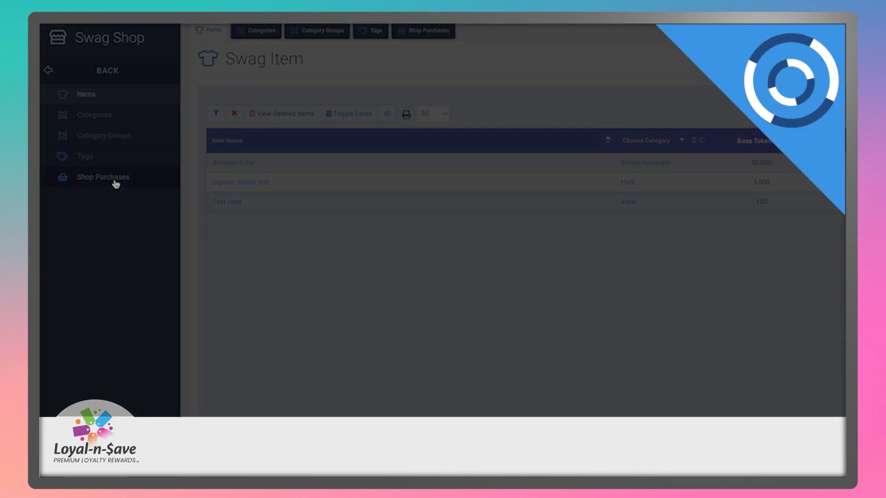
click(115, 179)
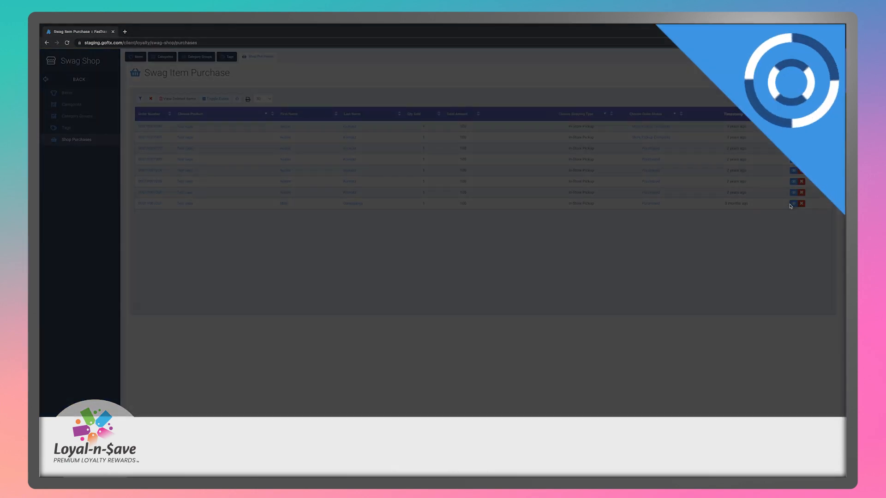
- View the Test vape purchase details, then return to the Shop Purchases list
click(793, 203)
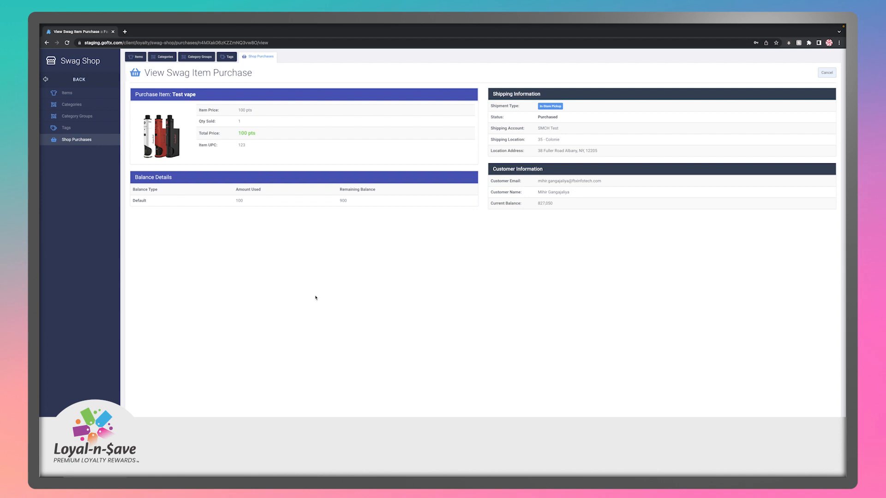
click(67, 141)
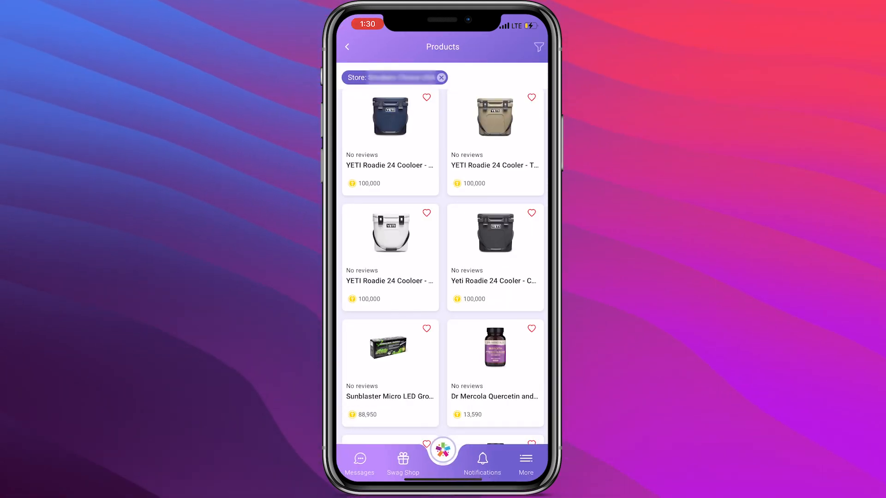
- Open the Pachamama T'Shirt Faded Green and start redeeming it in size Large
scroll(443, 258, down, 8)
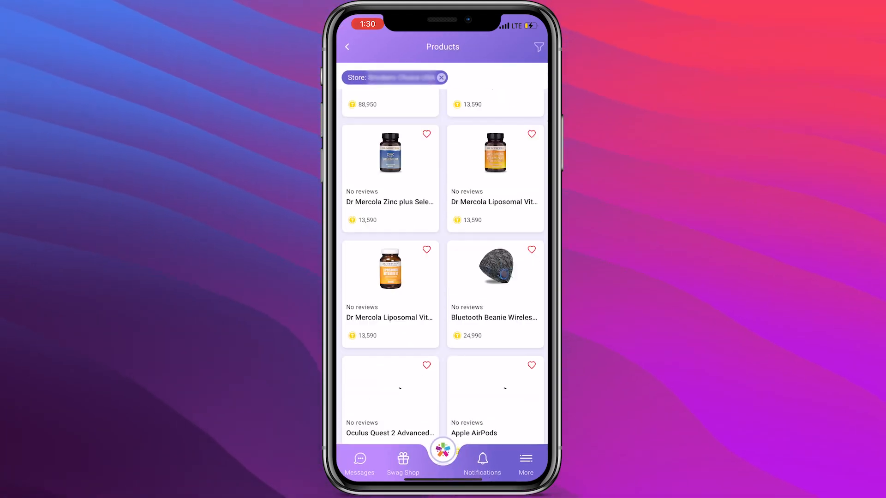
scroll(443, 258, down, 2)
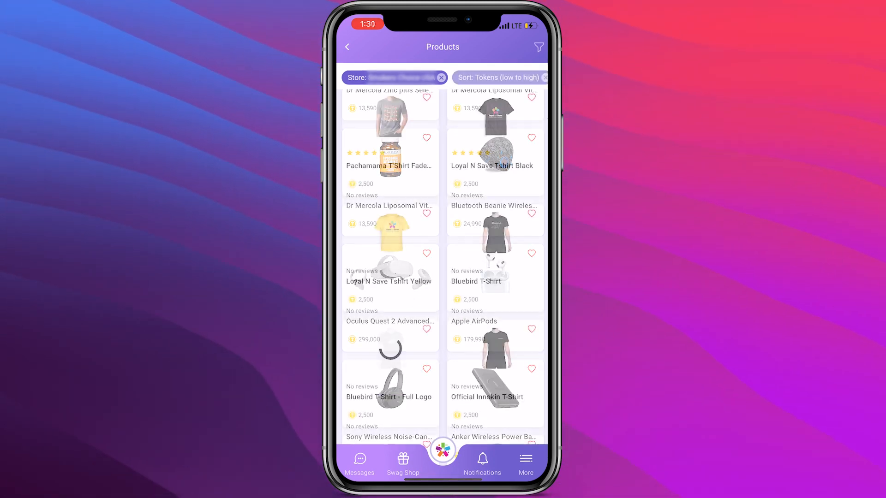
click(390, 153)
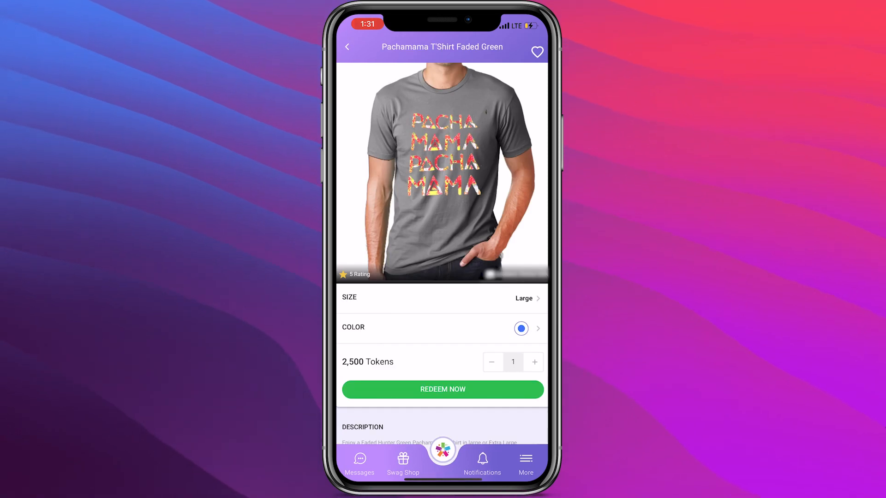
click(442, 389)
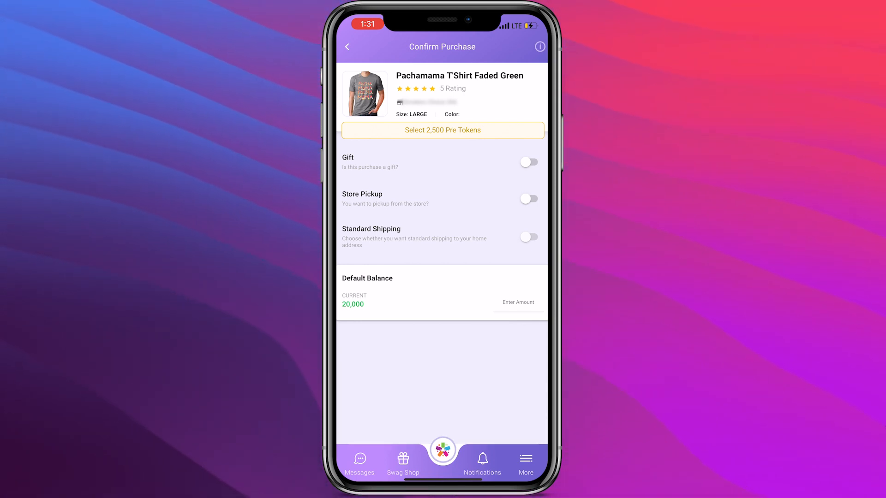
- Mark the T-shirt redemption as a gift for the first friend listed
click(528, 163)
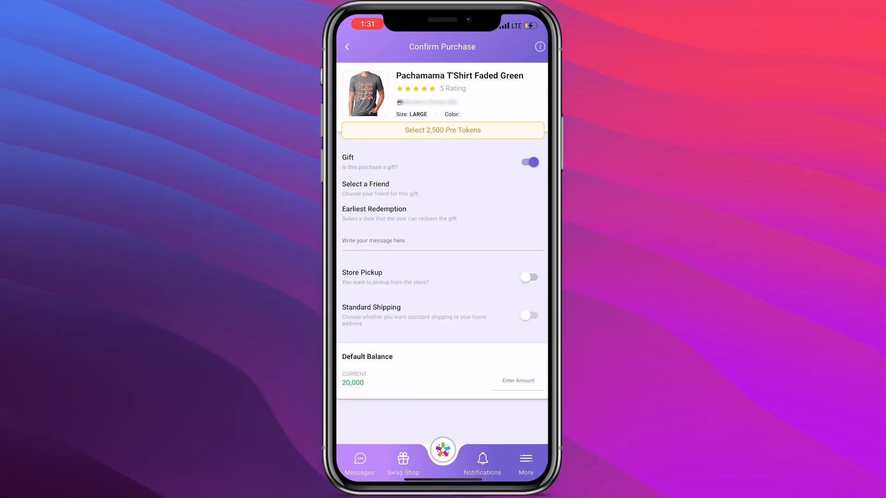
click(380, 188)
click(393, 105)
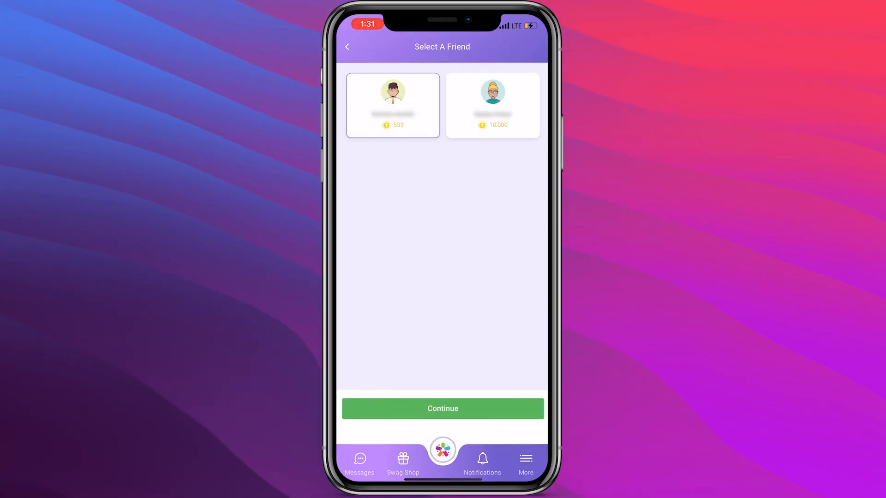
click(443, 409)
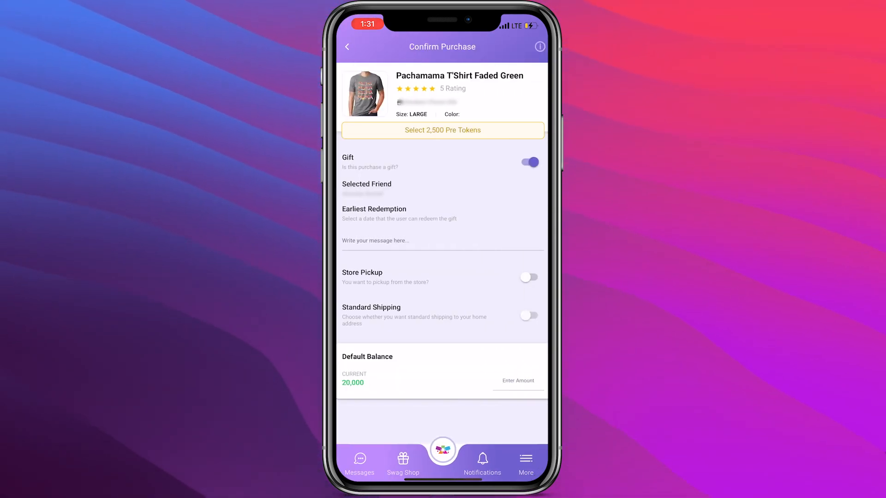